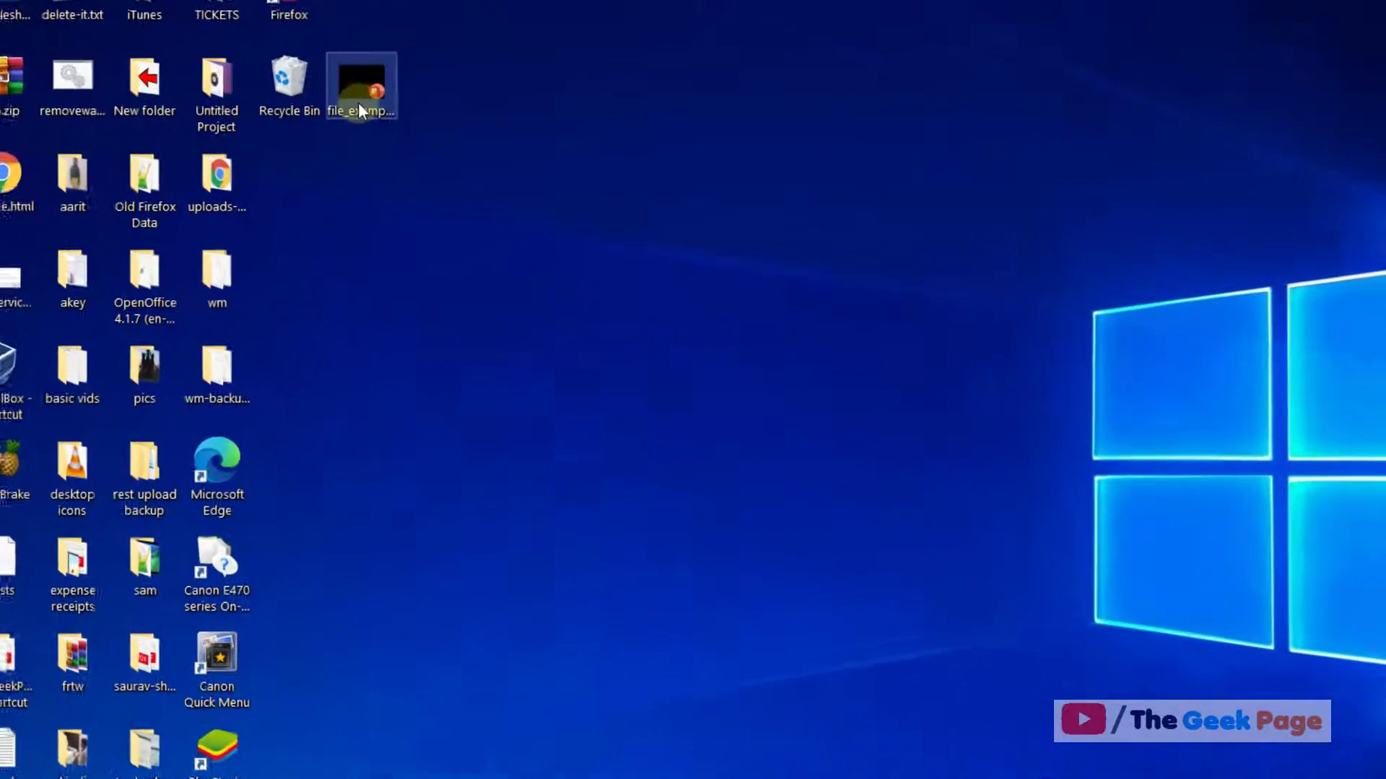
Select file_example_PPT_250kB.ppt on the desktop
click(359, 103)
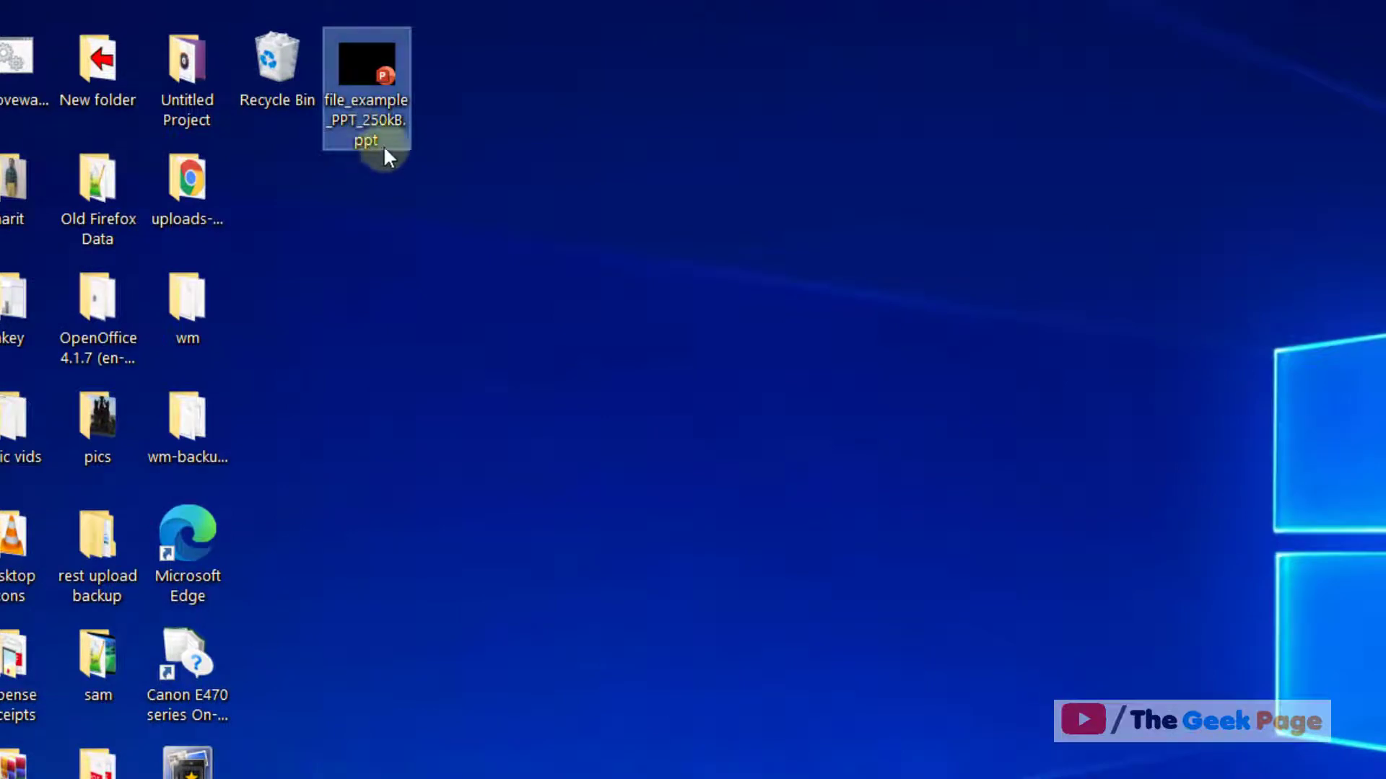
Unblock file_example_PPT_250kB.ppt in its Properties, apply the change, and close the dialog
right_click(380, 81)
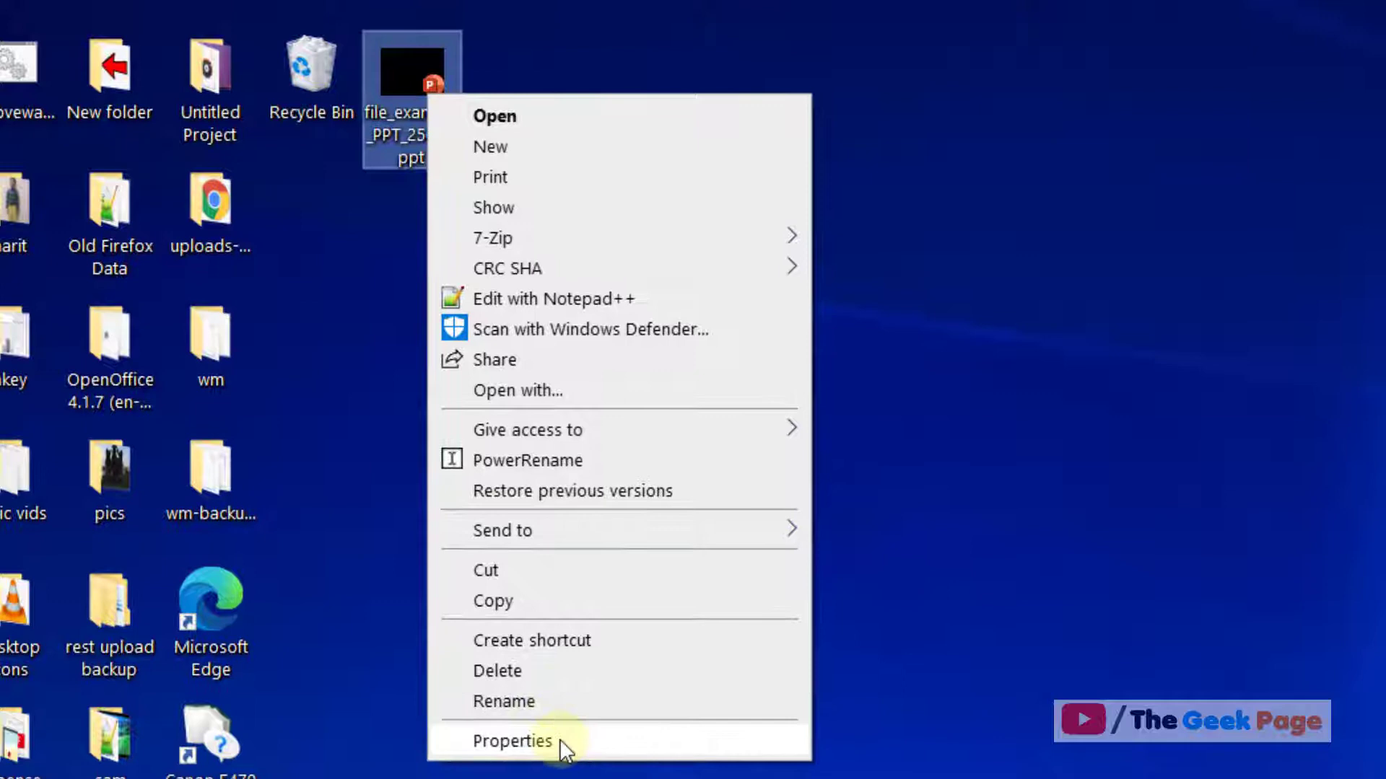
click(563, 745)
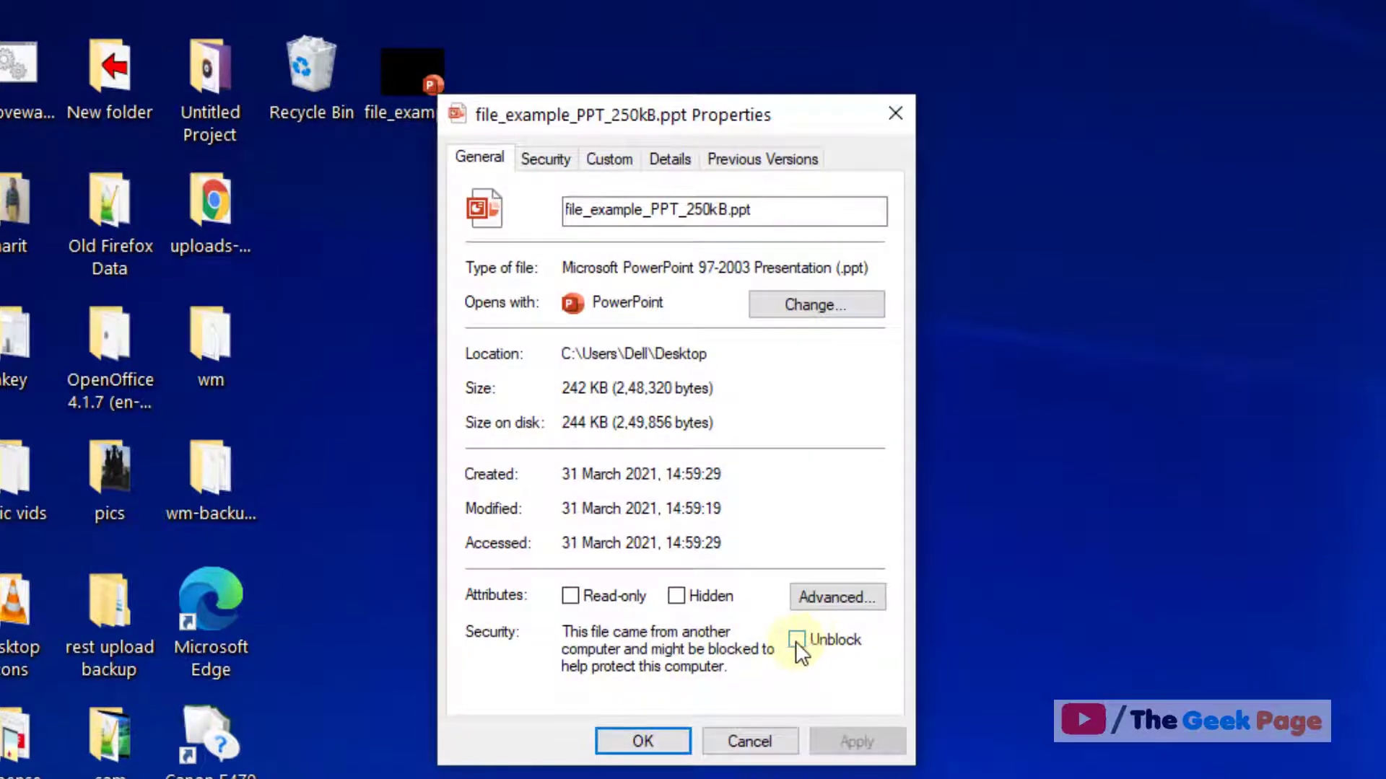
click(799, 641)
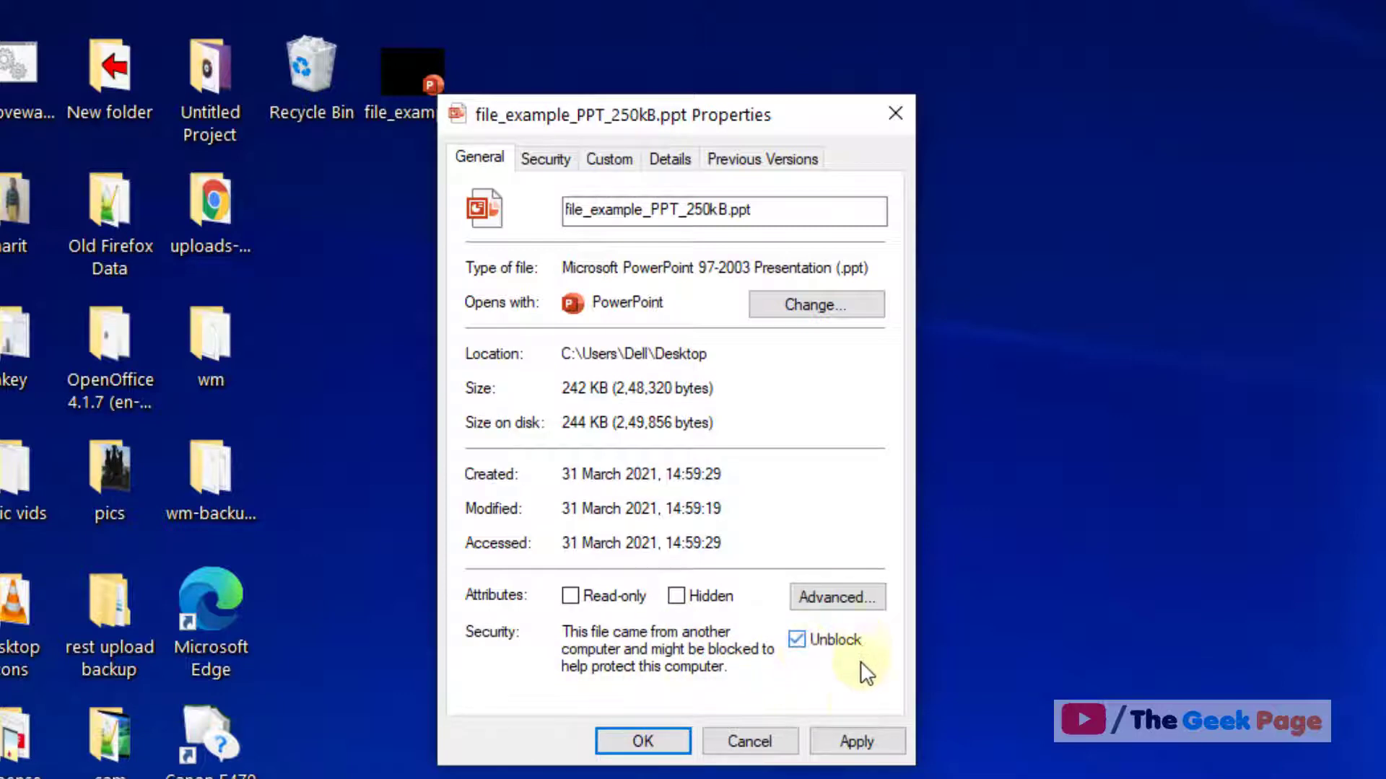
click(857, 742)
click(643, 740)
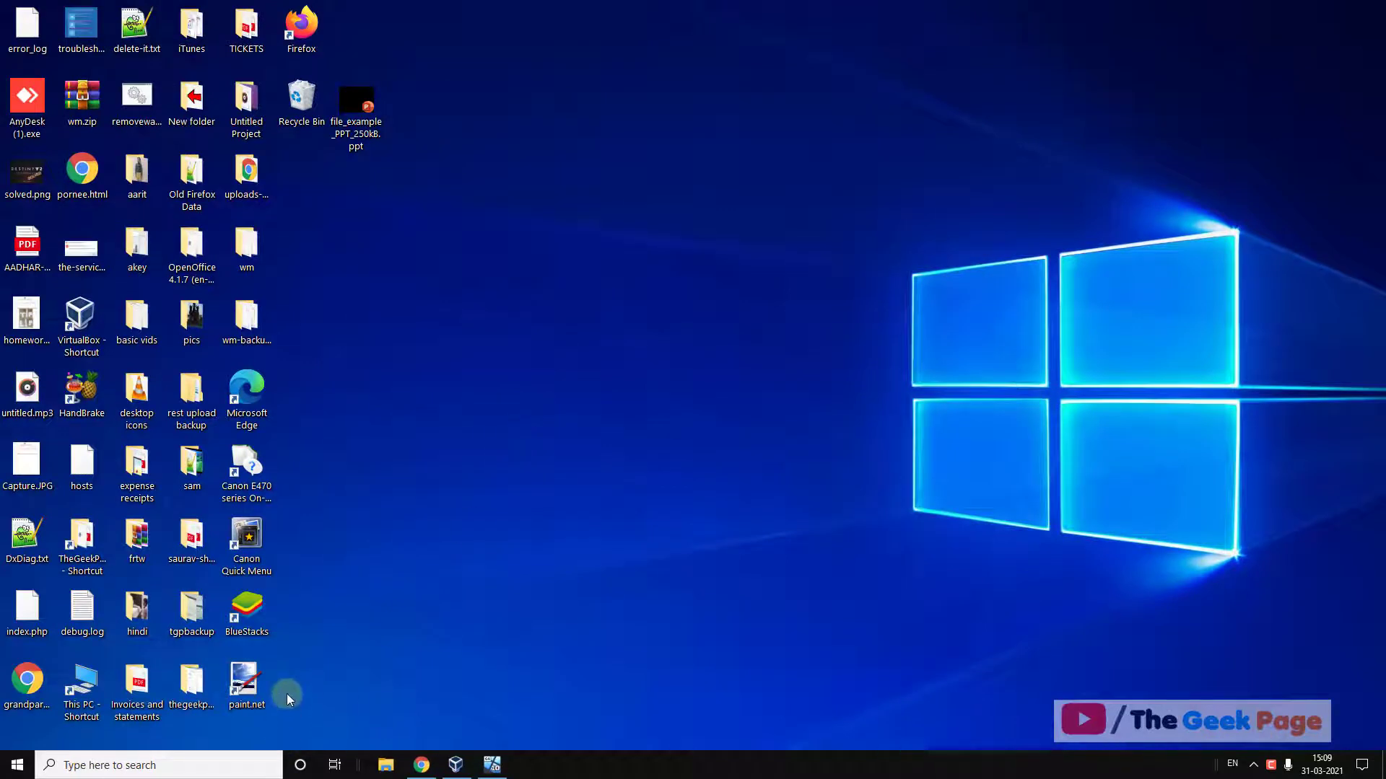
Search Windows for 'powerpoint' from the taskbar
click(209, 766)
text(power)
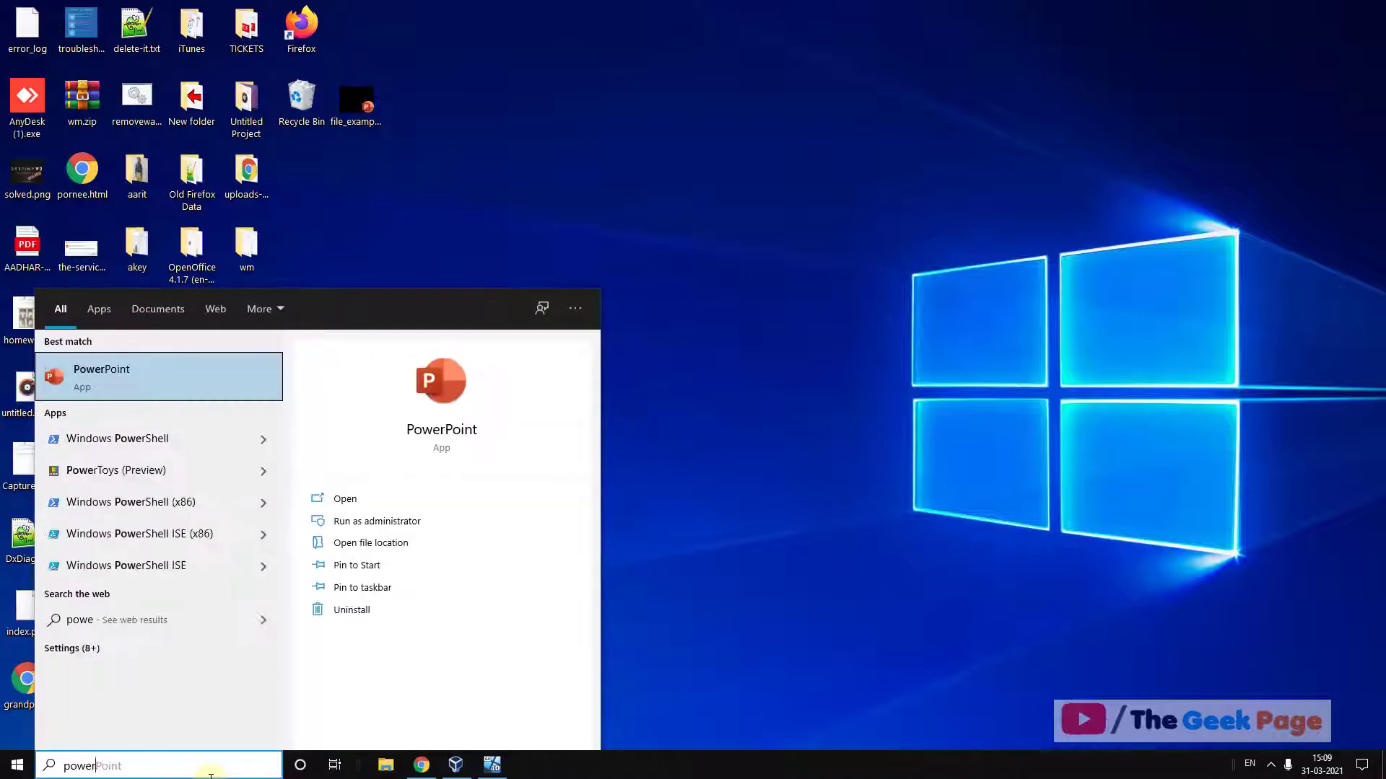
text(point)
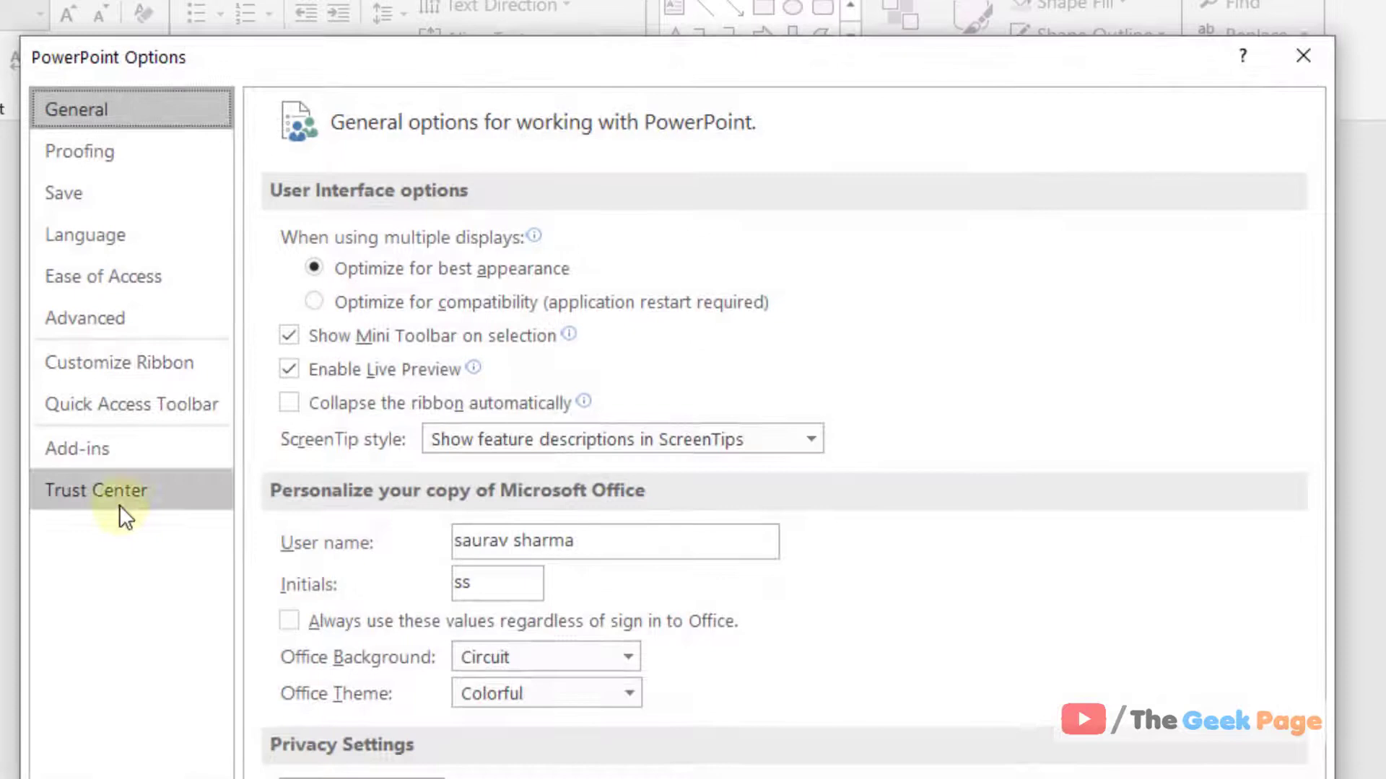
Disable Protected View for Internet files in PowerPoint's Trust Center settings
click(97, 490)
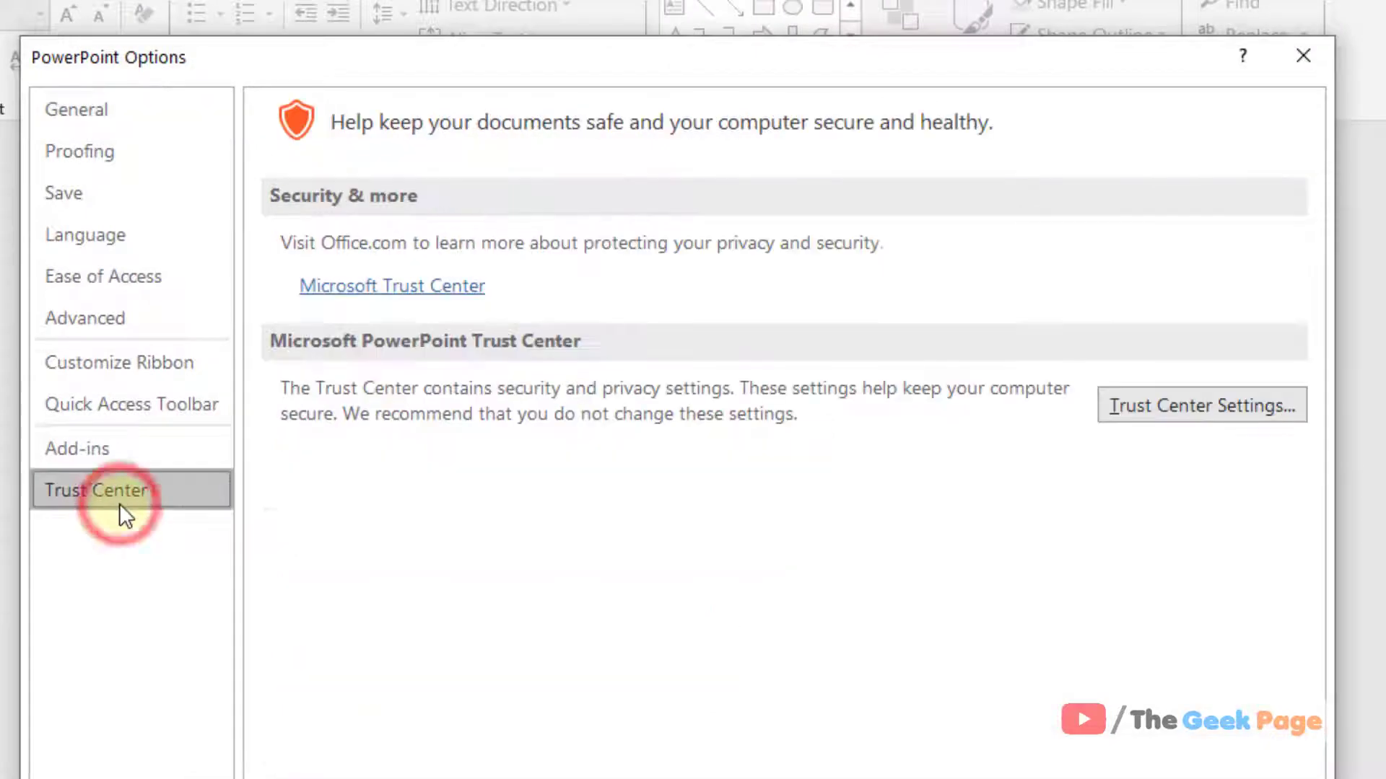
click(1181, 409)
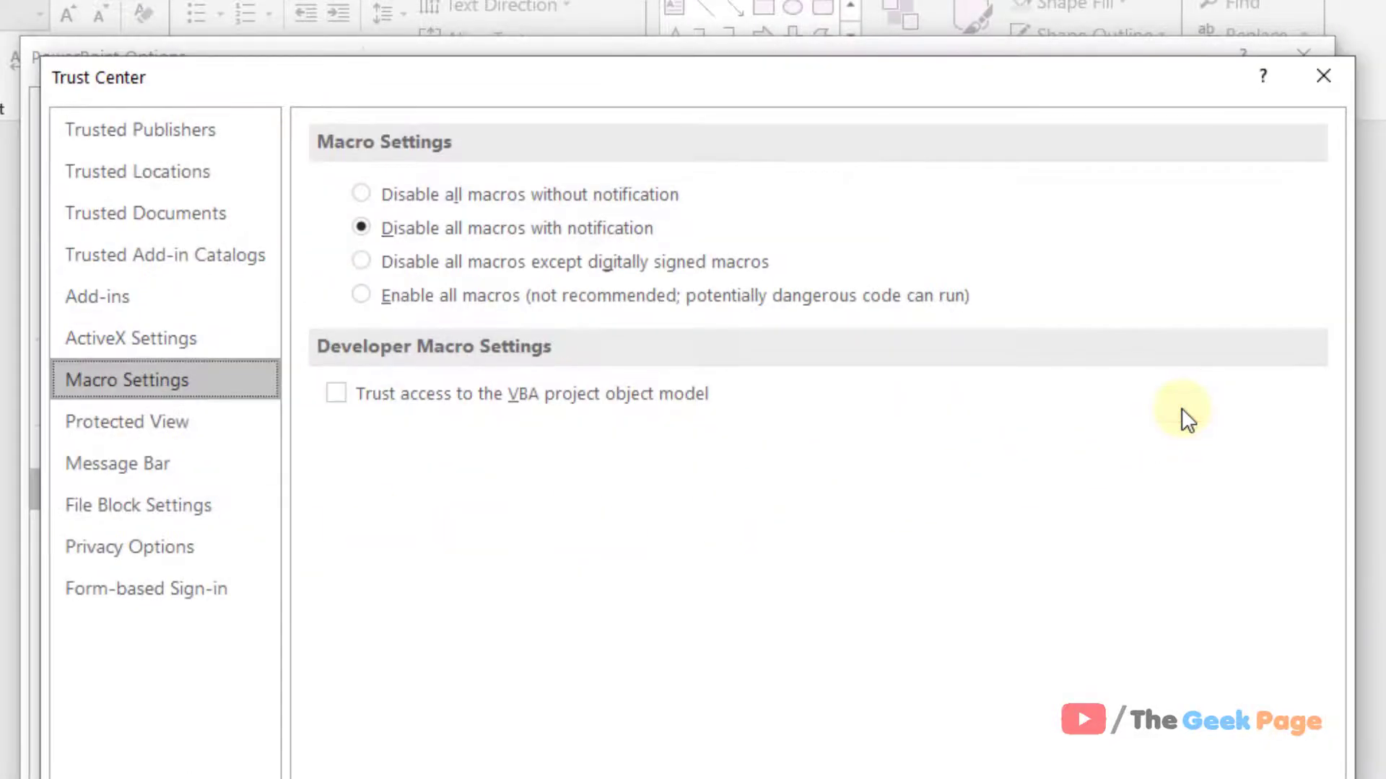
click(197, 427)
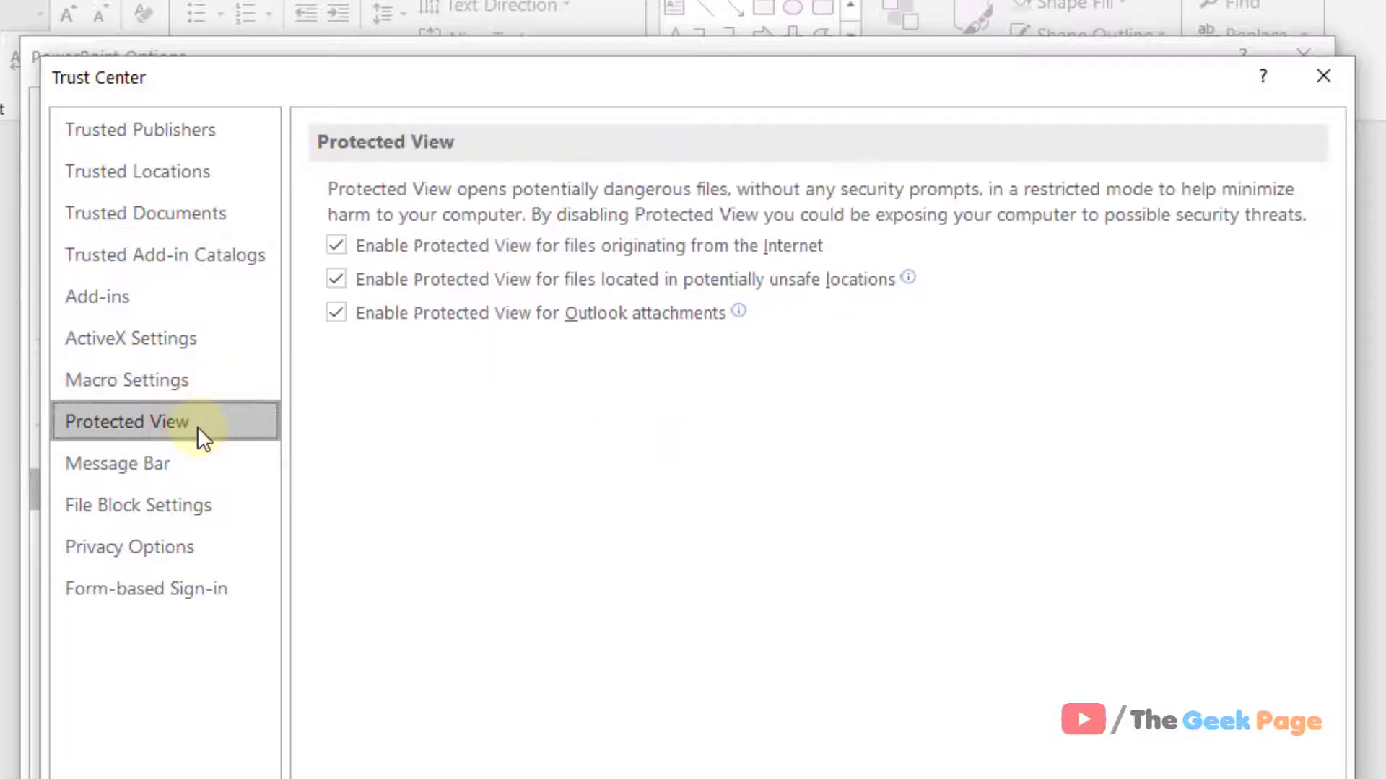
click(336, 247)
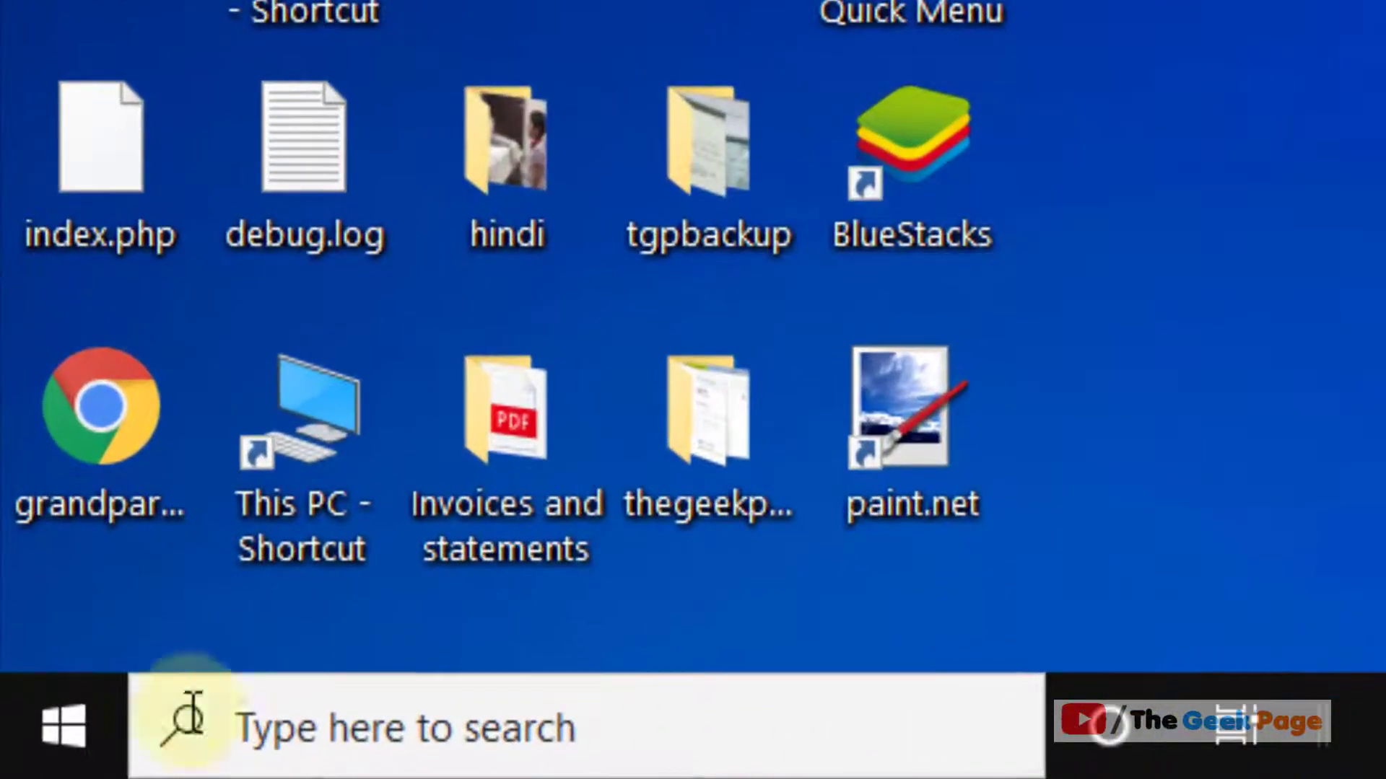
Run 'powerpnt /safe' from the Start menu's Run box to launch PowerPoint in safe mode
right_click(16, 765)
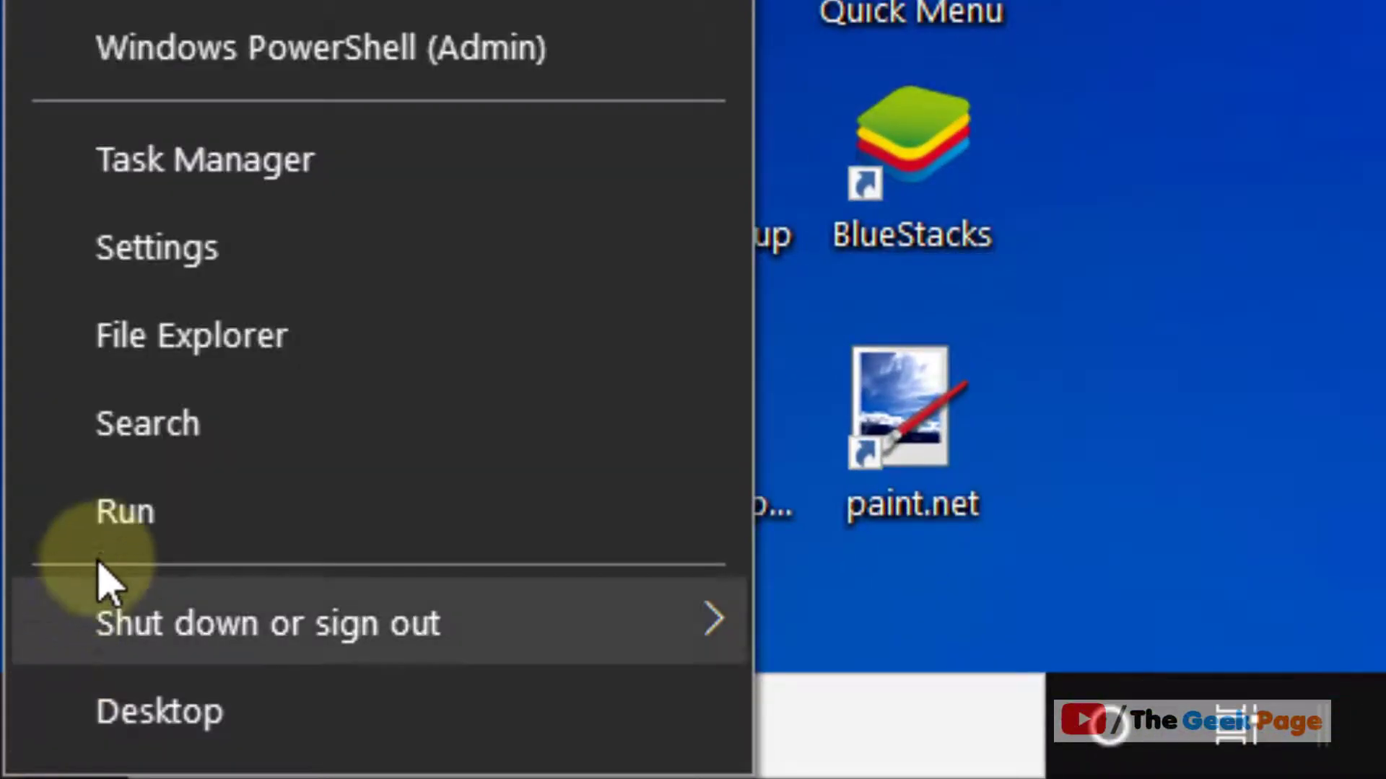
click(130, 541)
text(po)
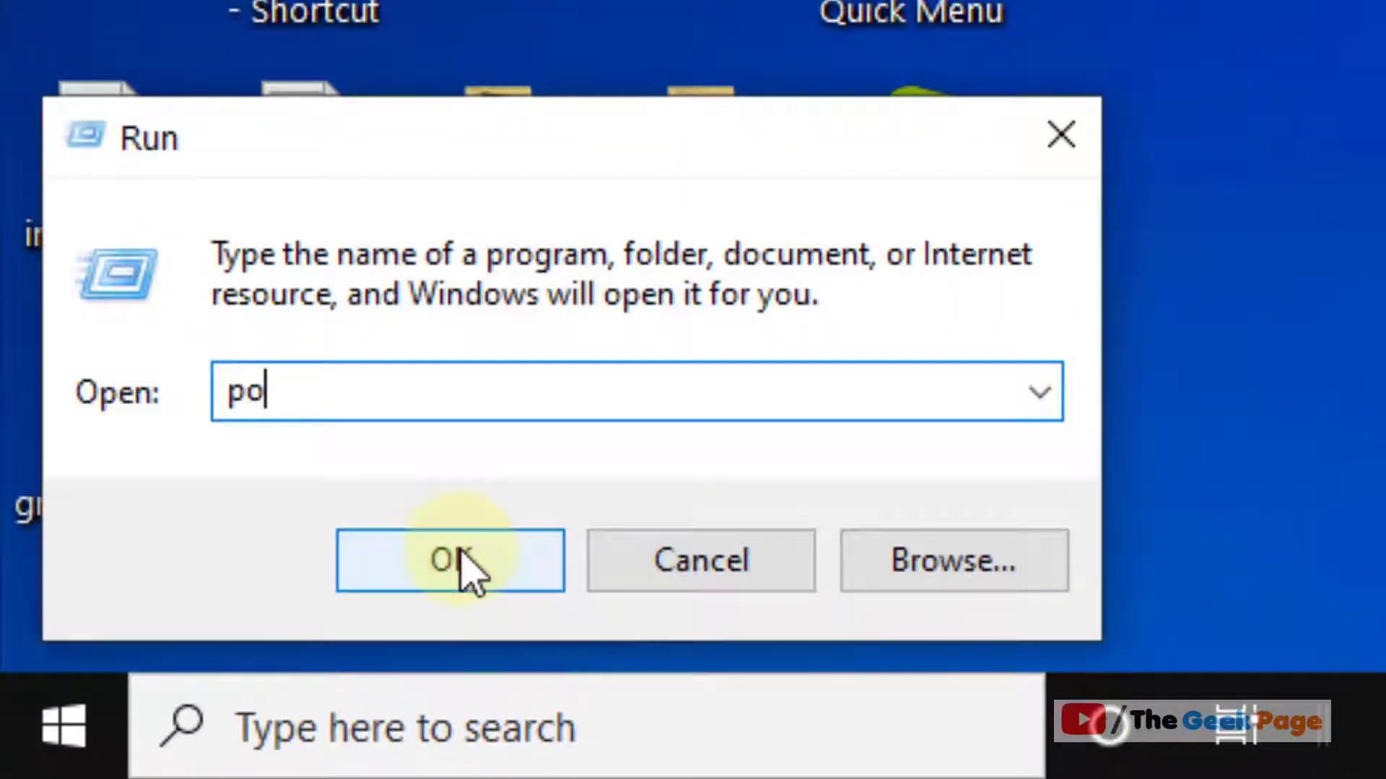
text(werpnt )
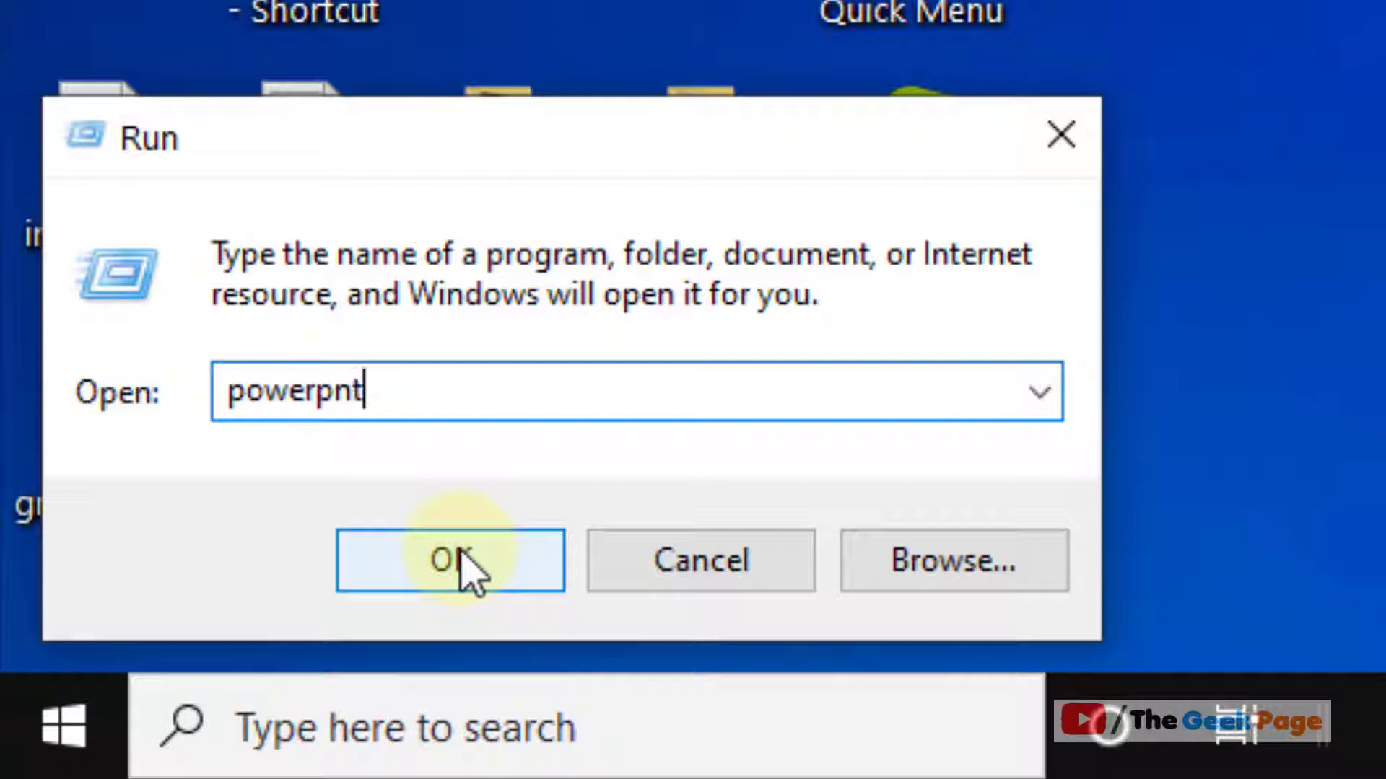
text(/safe)
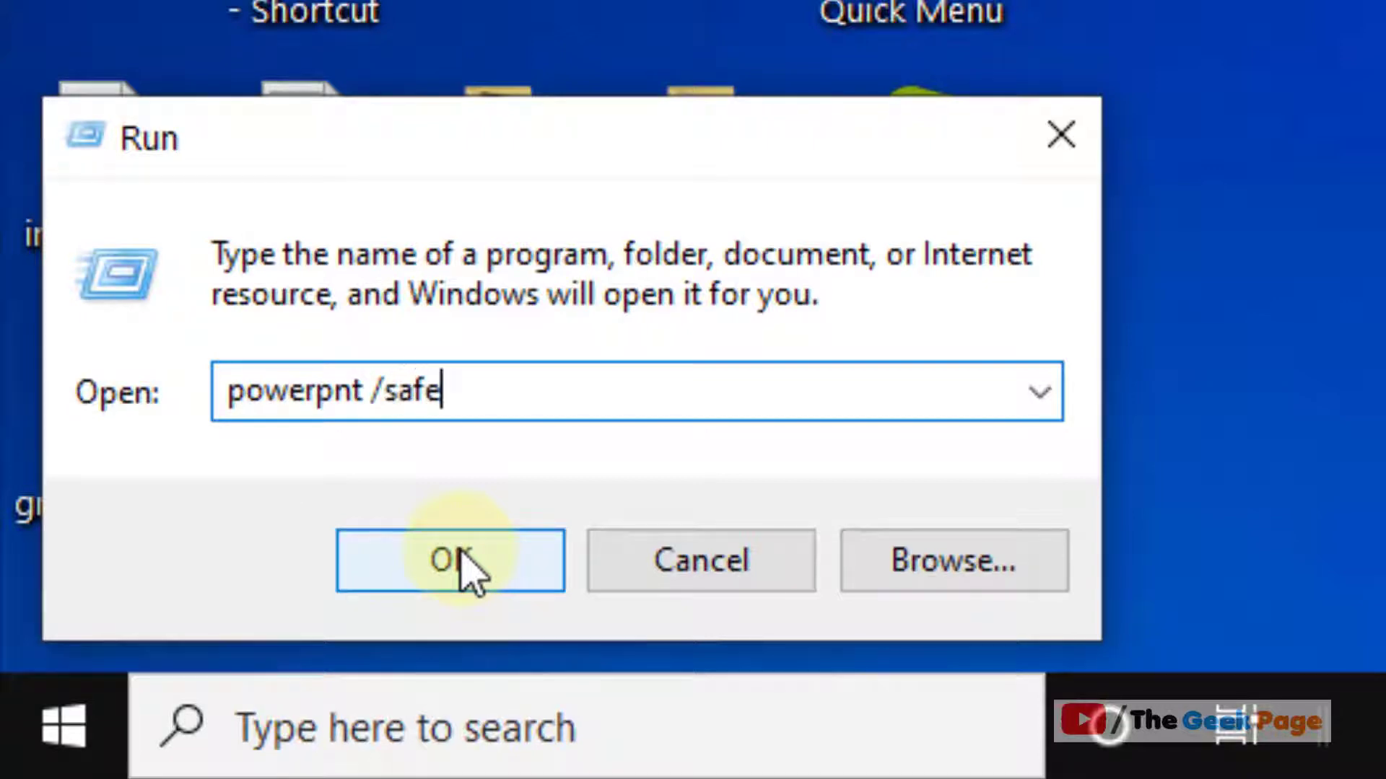
click(476, 568)
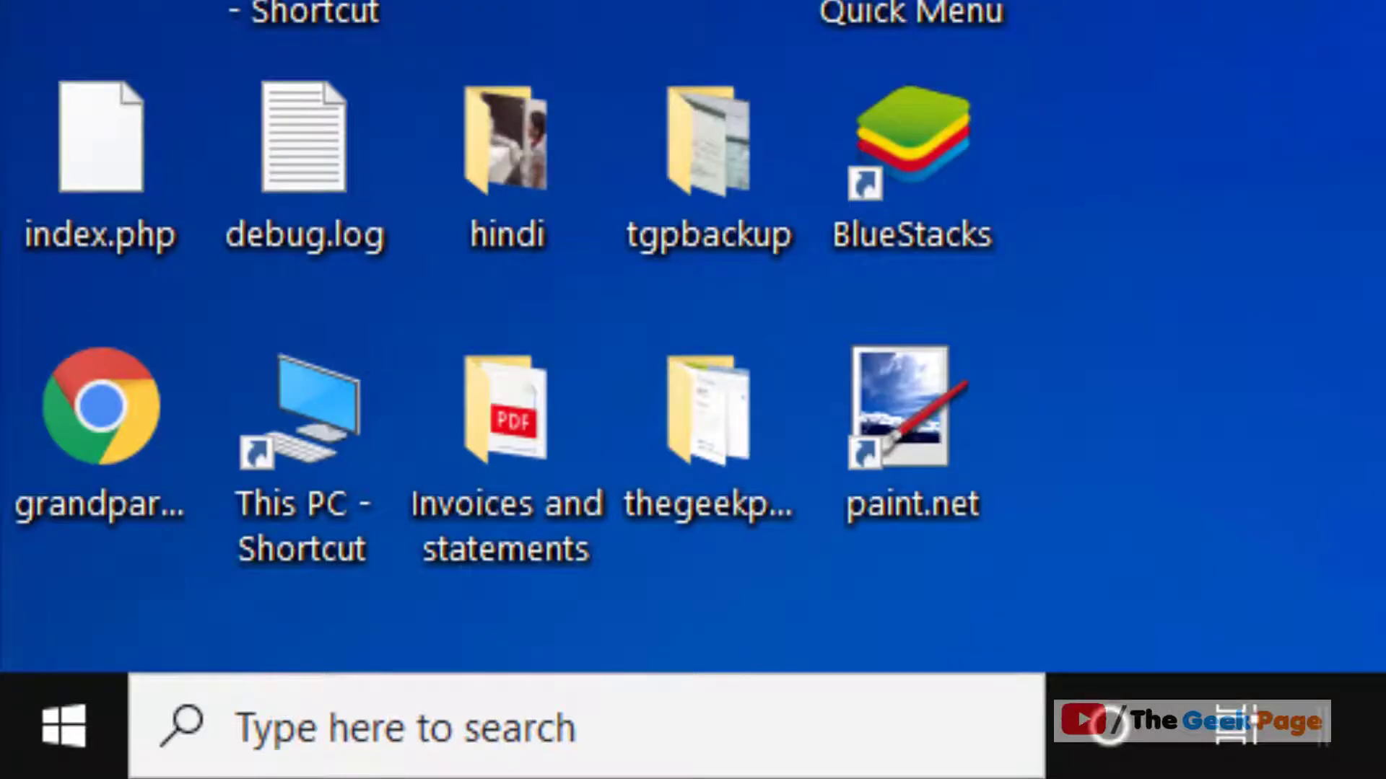
Open Programs and Features by searching for appwiz.cpl
click(677, 727)
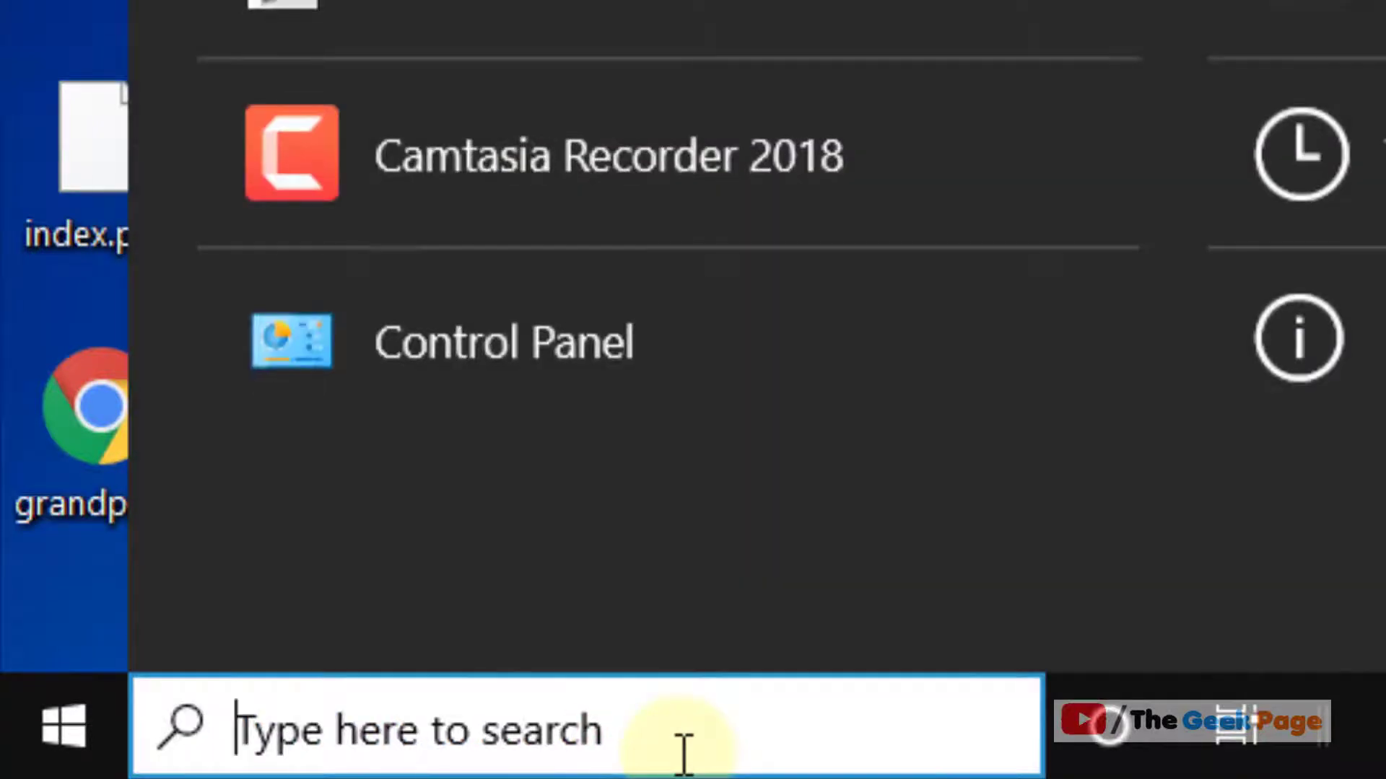
text(app)
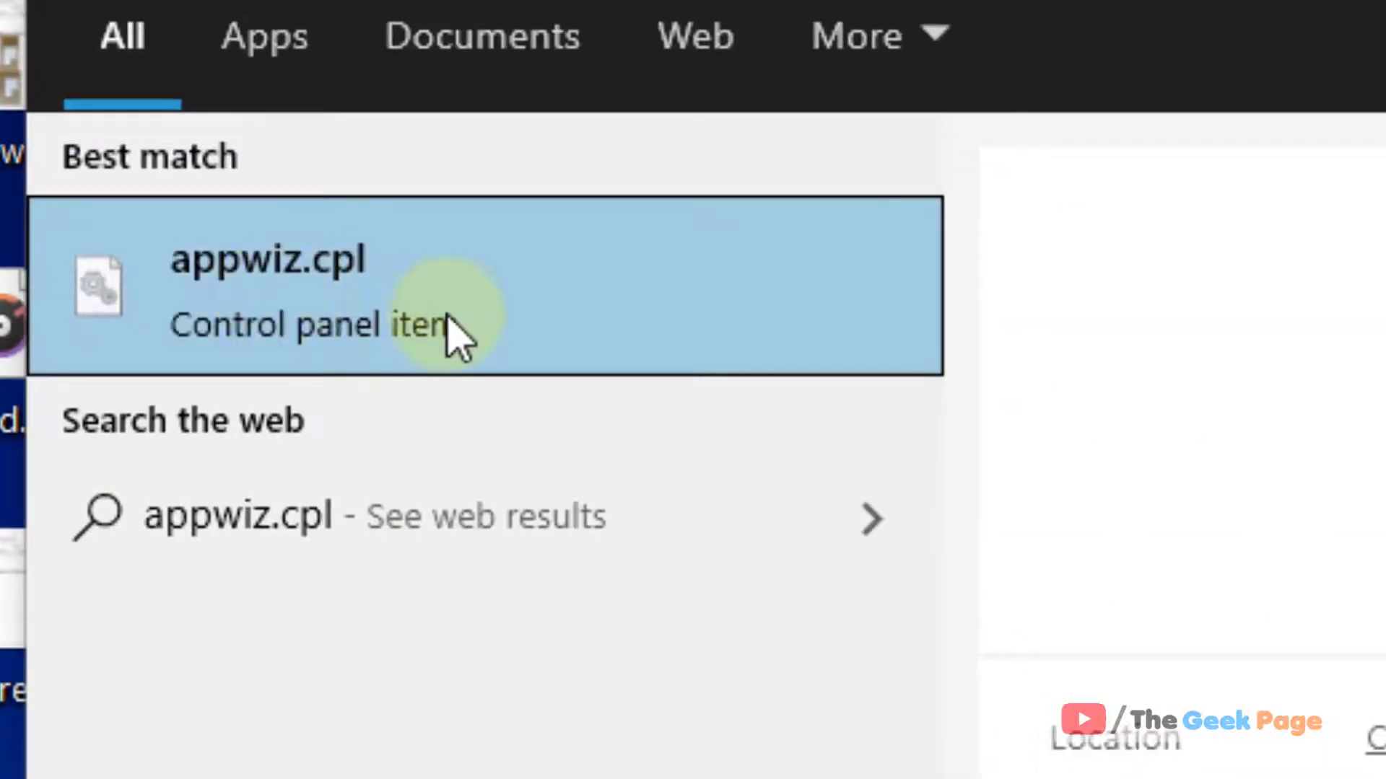
click(455, 326)
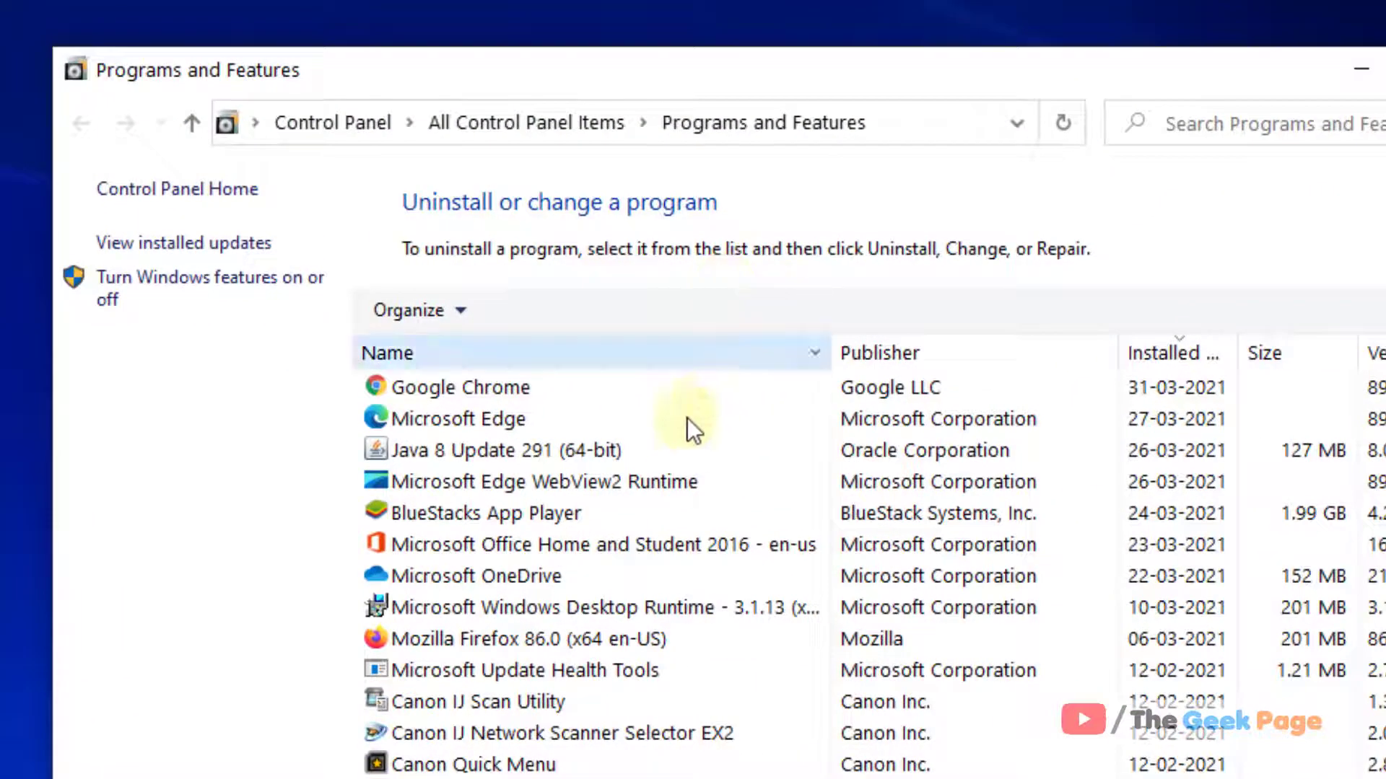
click(577, 548)
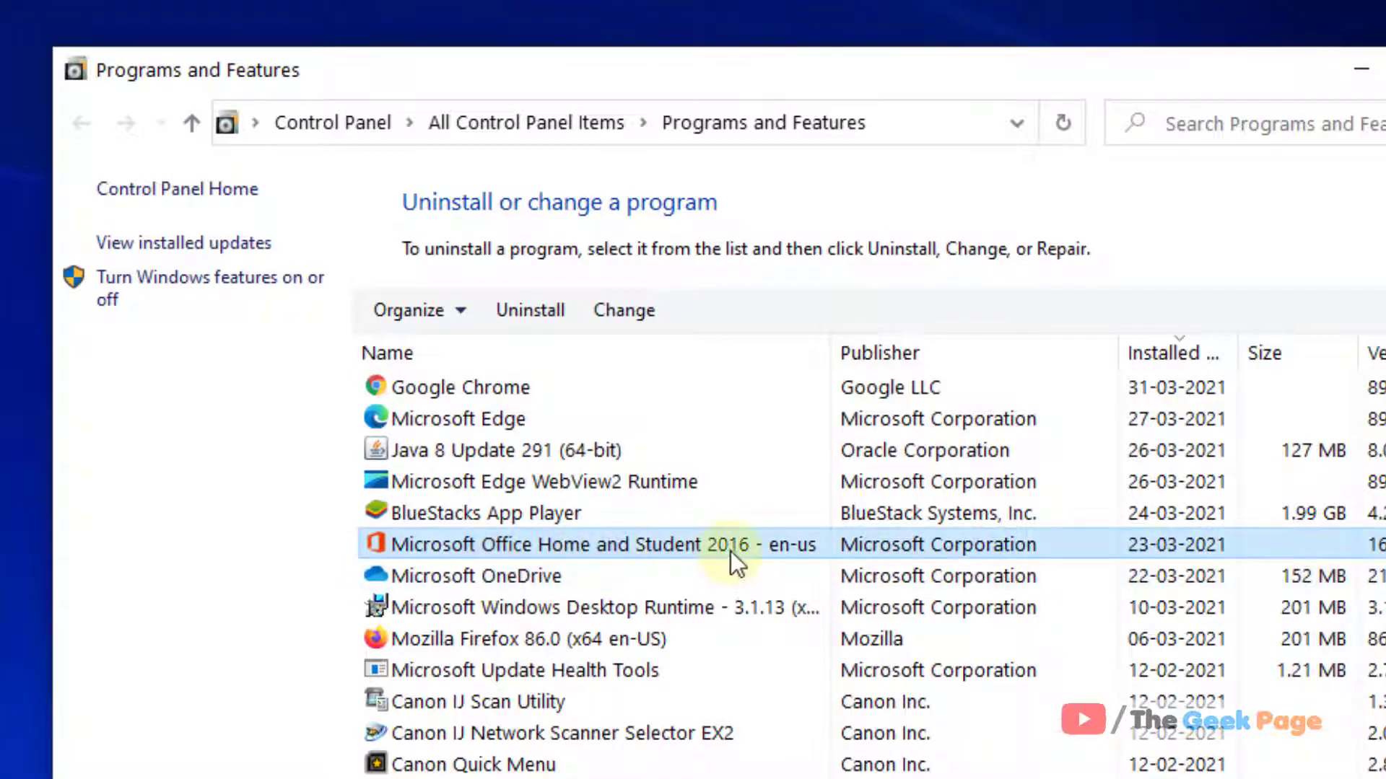
click(624, 312)
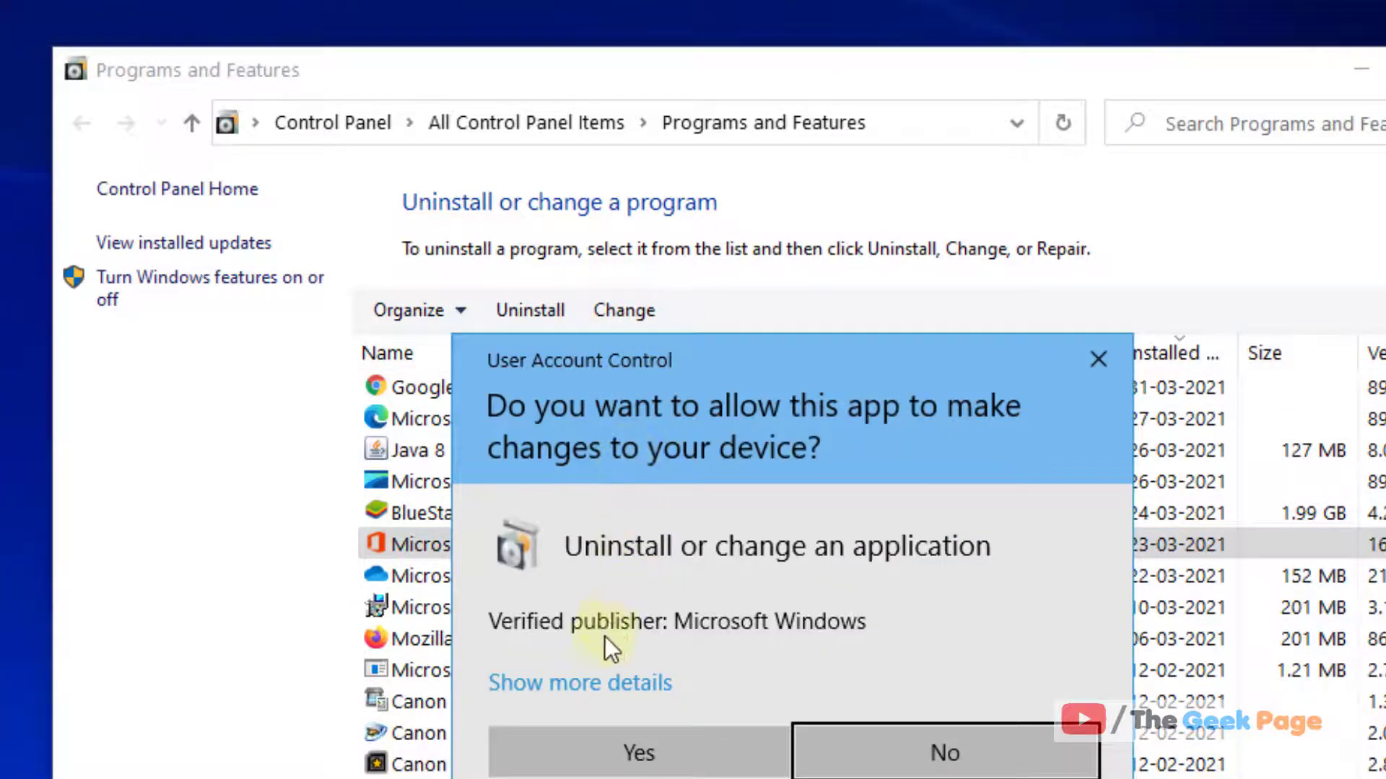
click(563, 747)
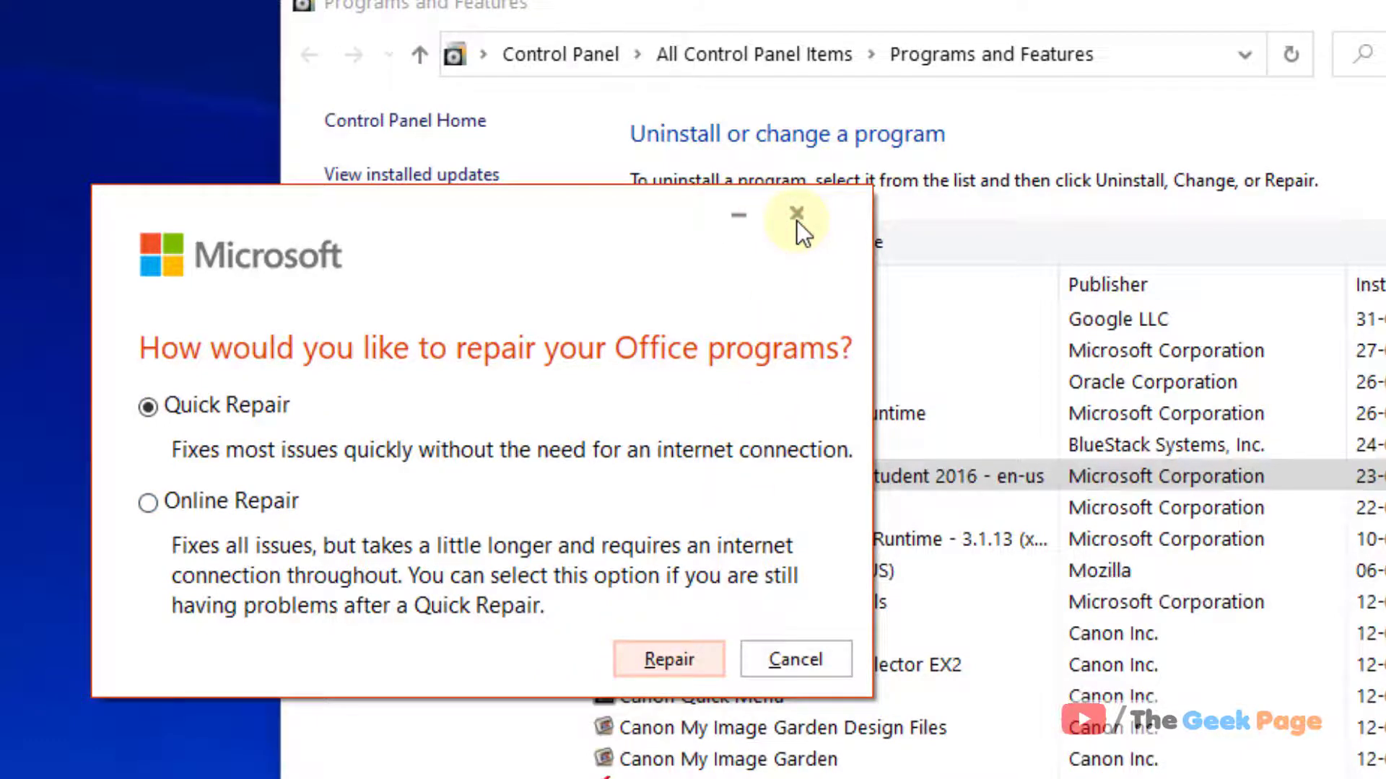
click(825, 660)
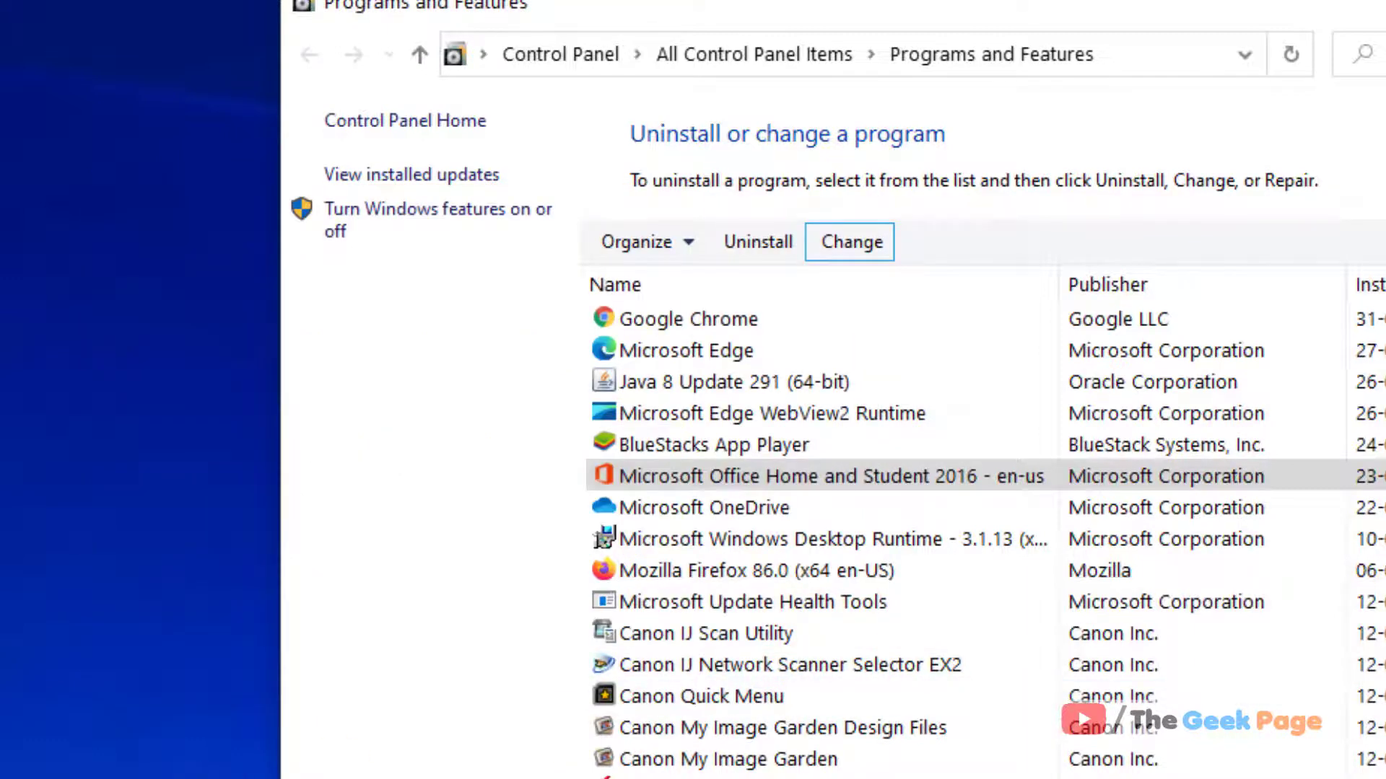